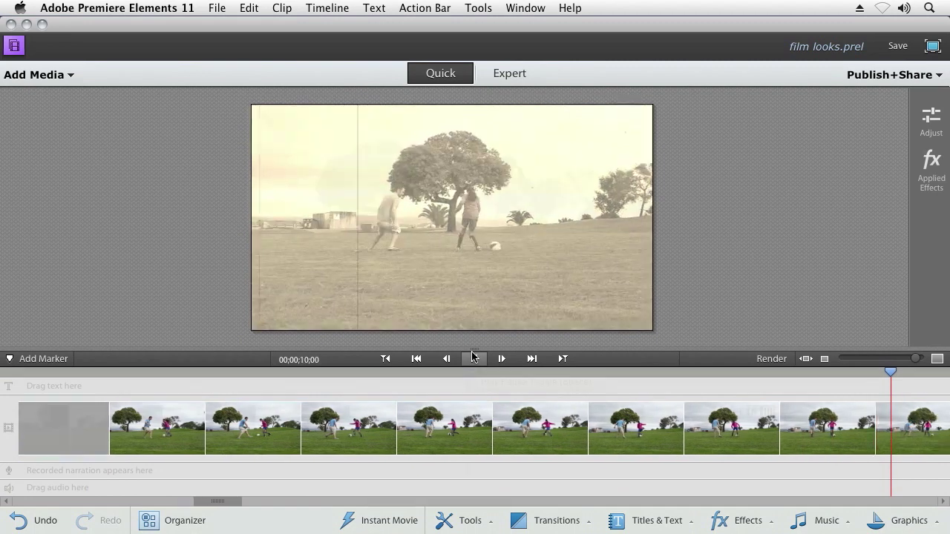
Place the Box Explode transition between the first two clips
click(473, 359)
click(563, 520)
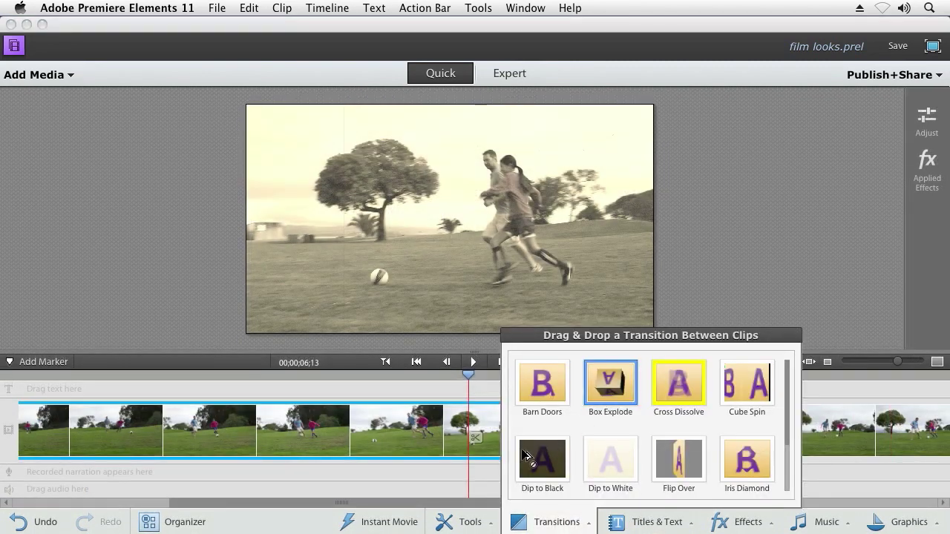
drag(585, 420, 546, 431)
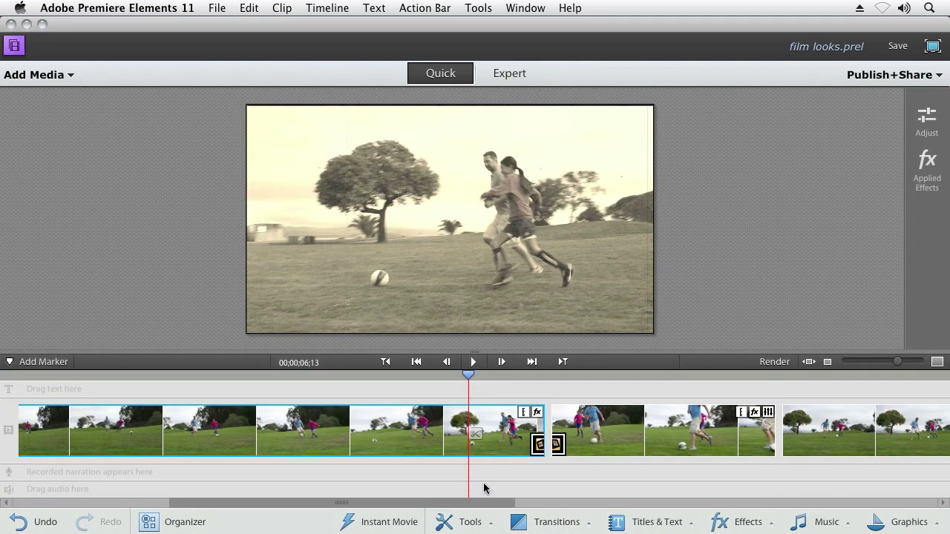
Preview the transition, then switch to the Expert timeline and open the Elements Organizer
click(473, 362)
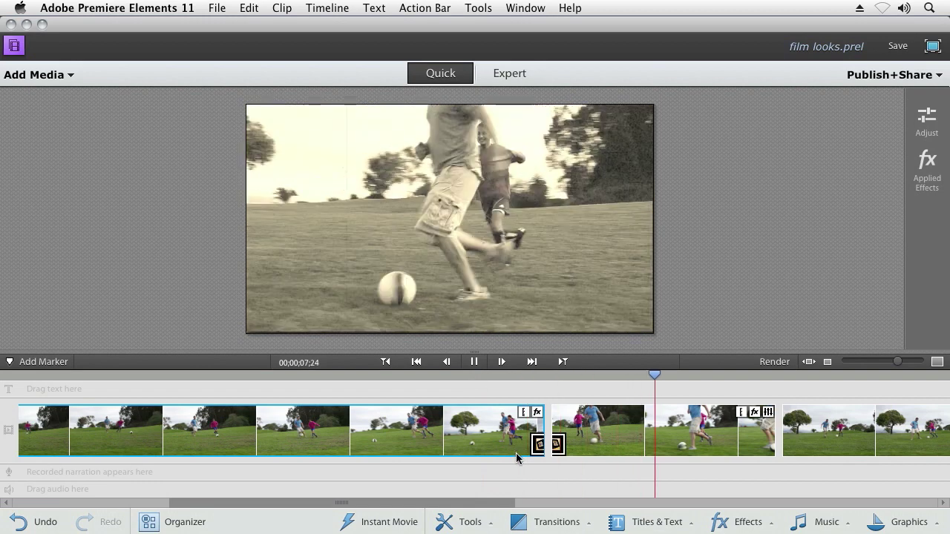
key(space)
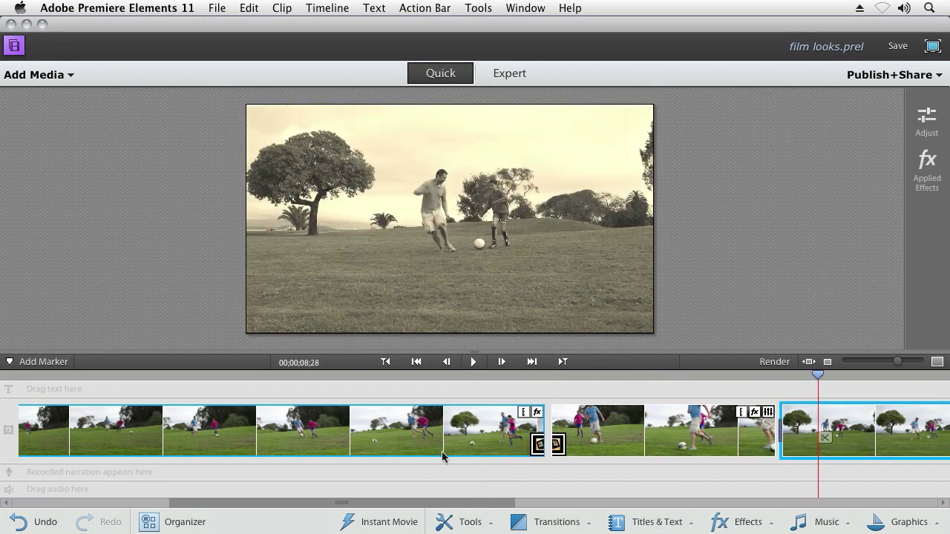
click(501, 77)
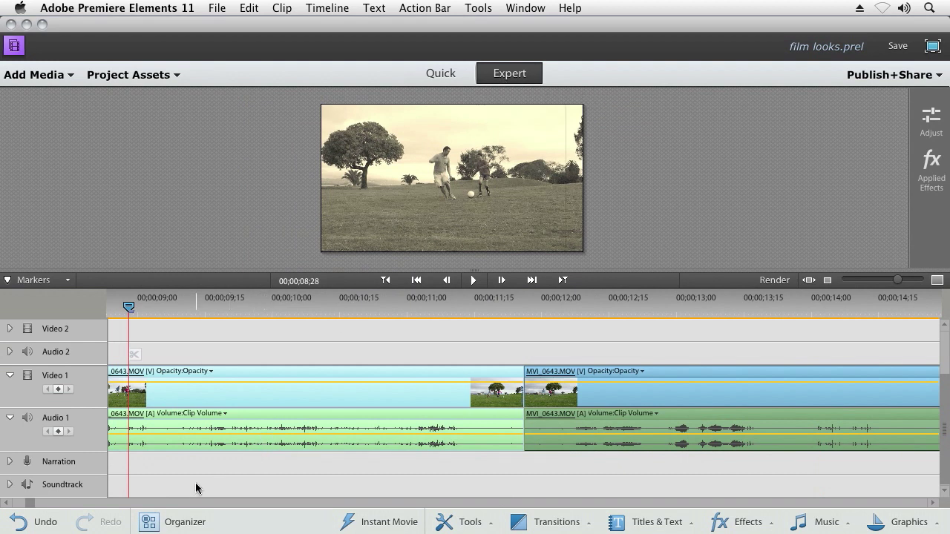
click(177, 523)
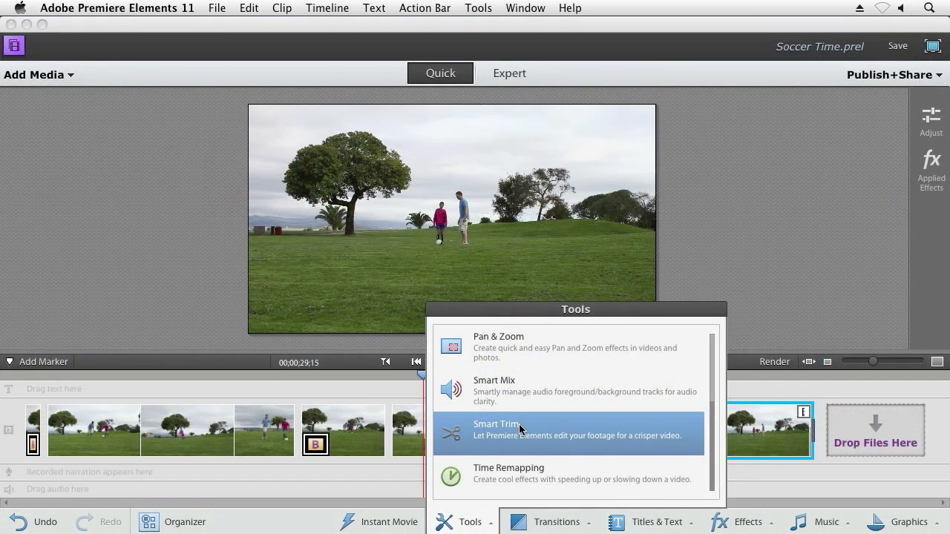
Turn on Smart Trim, trim the first clip's hatched flagged section, and play the result
click(519, 429)
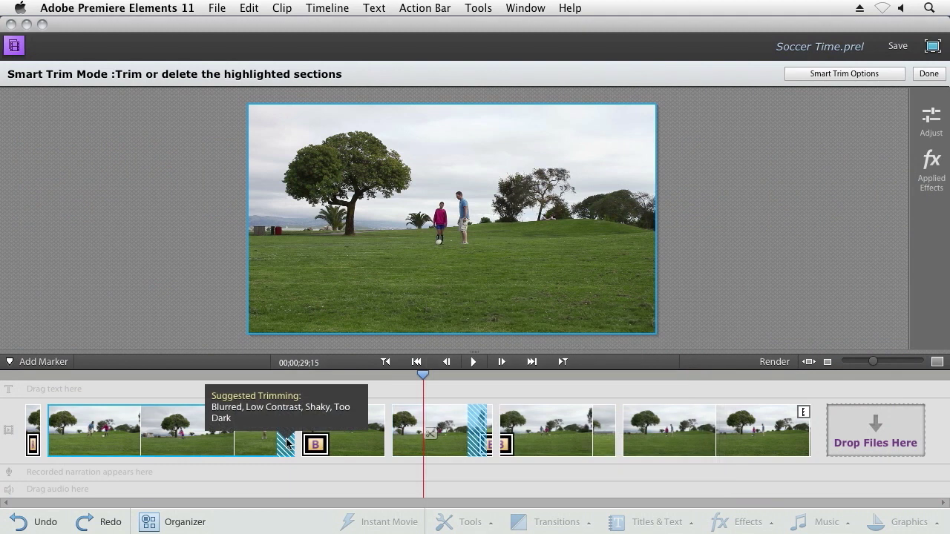
right_click(285, 427)
click(308, 434)
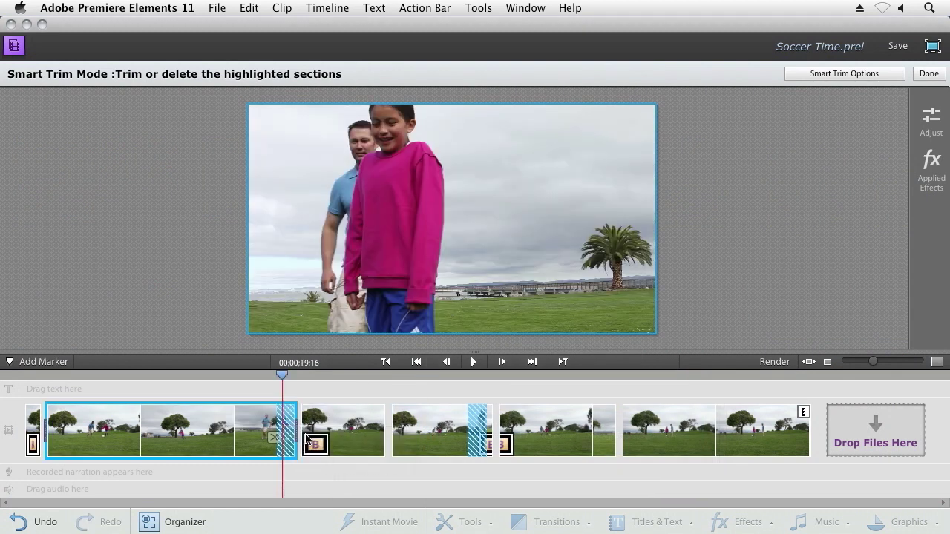
key(space)
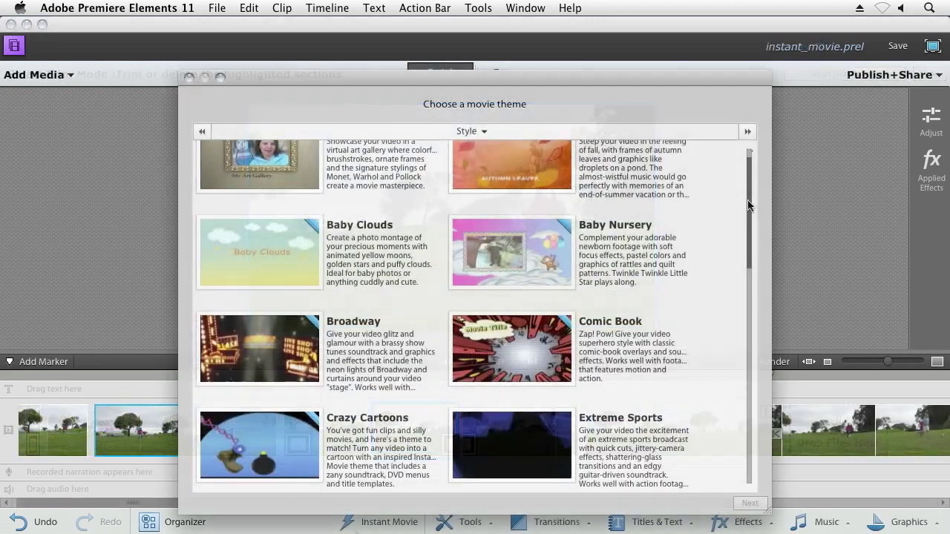
Scroll down the movie themes and apply Extreme Sports to build the InstantMovie
scroll(745, 256, down, 5)
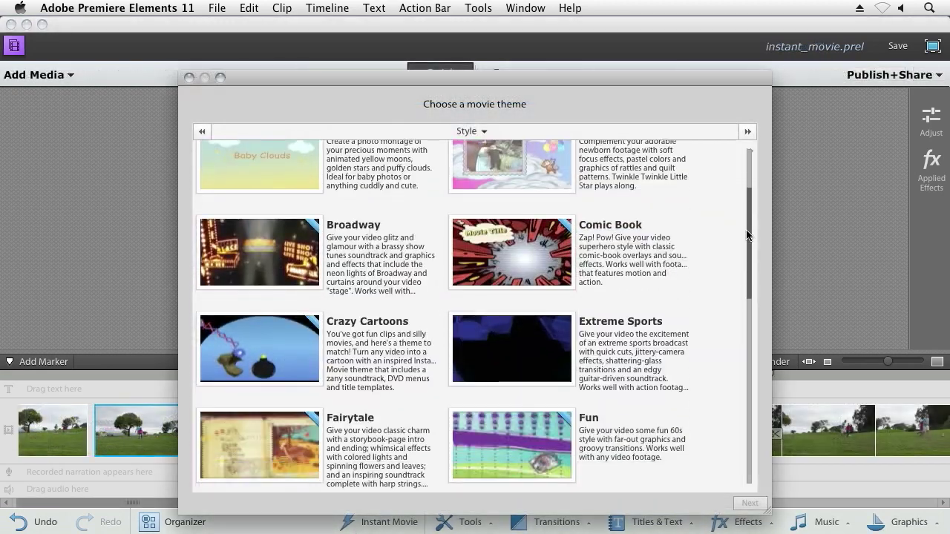
scroll(744, 256, down, 1)
double_click(553, 256)
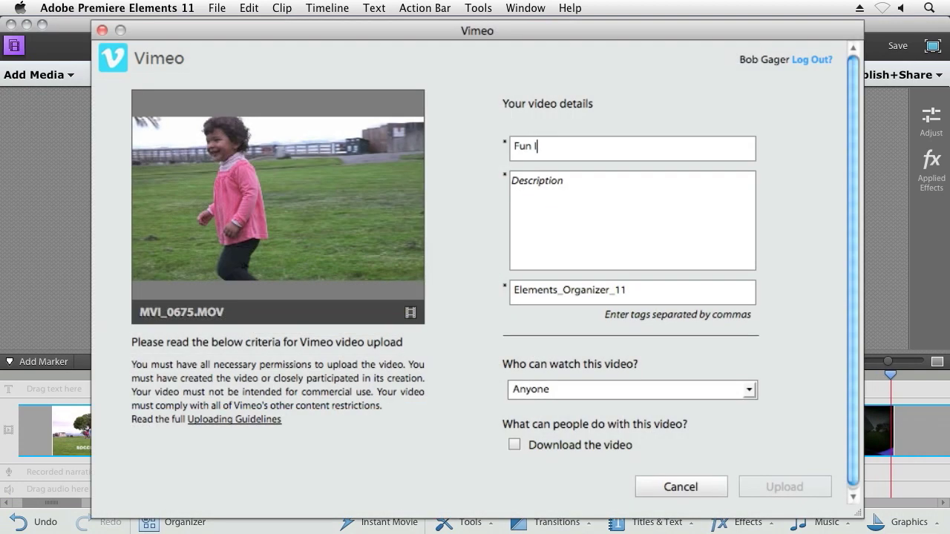
Finish the Vimeo video title by adding 'n Th' and start the upload
text(n The Sun)
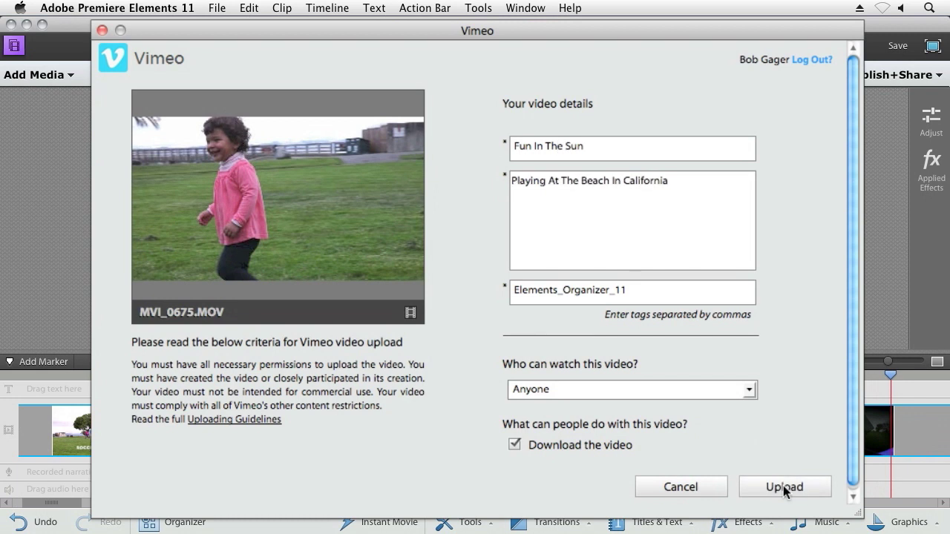
click(783, 485)
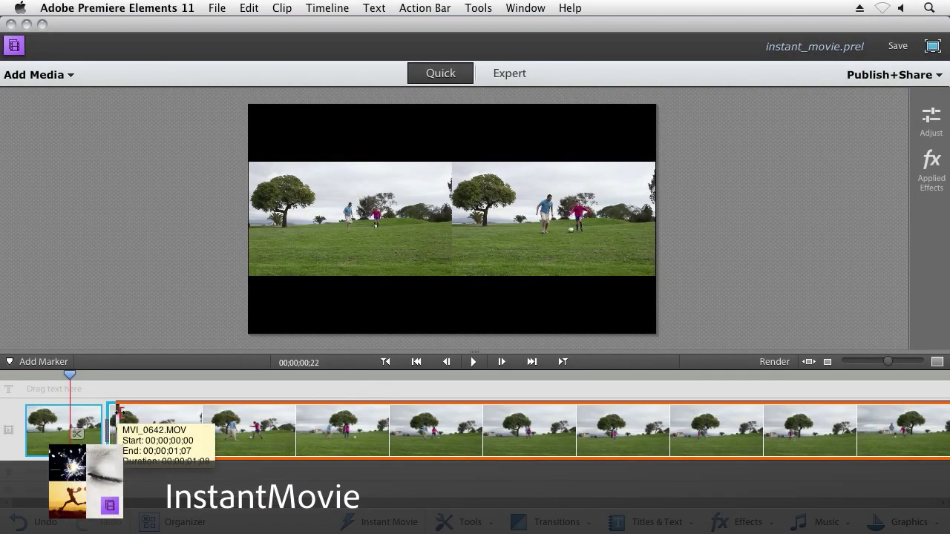
Trim the start of the long second clip, adjust its end edge, and play the movie
drag(119, 412, 313, 426)
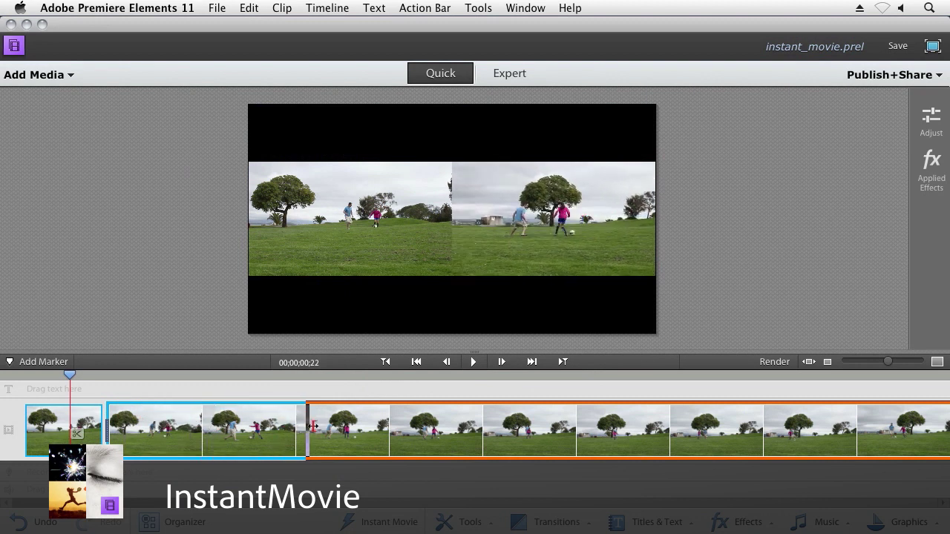
drag(401, 425, 942, 413)
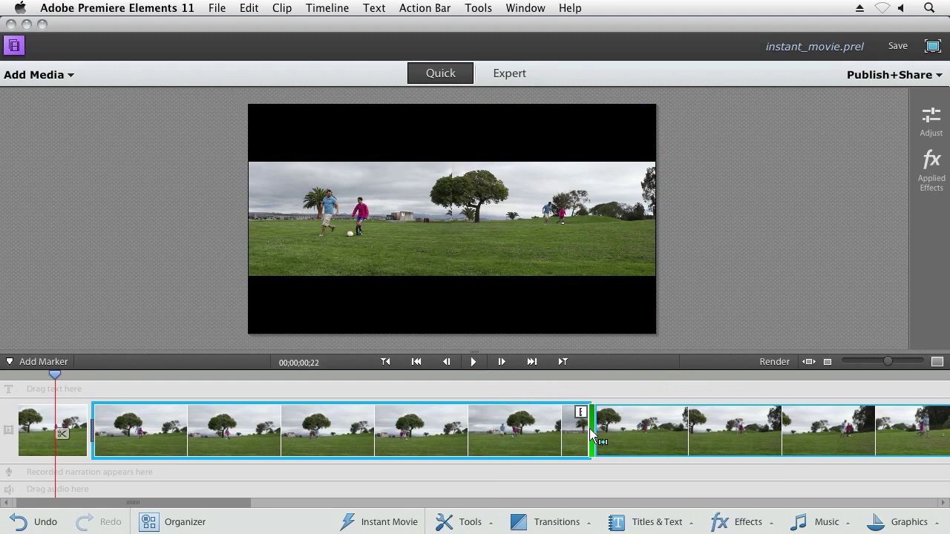
drag(589, 428, 591, 428)
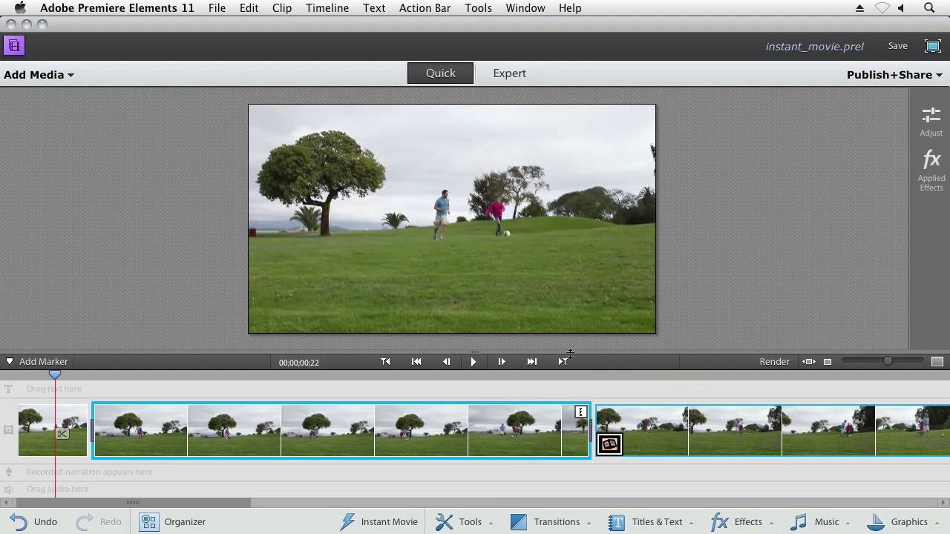
key(space)
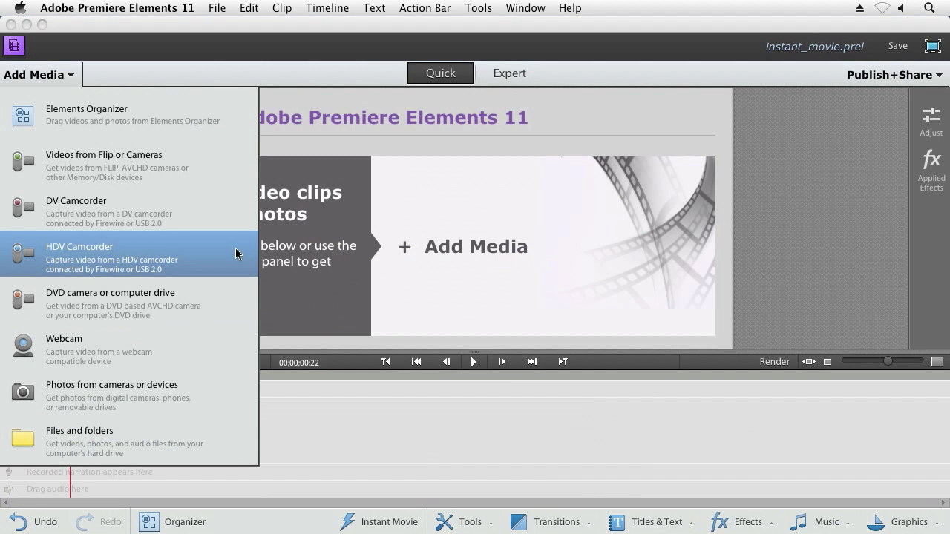
Import the six Assets clips, MVI_0642 to MVI_0647.MOV, from Files and folders
click(157, 441)
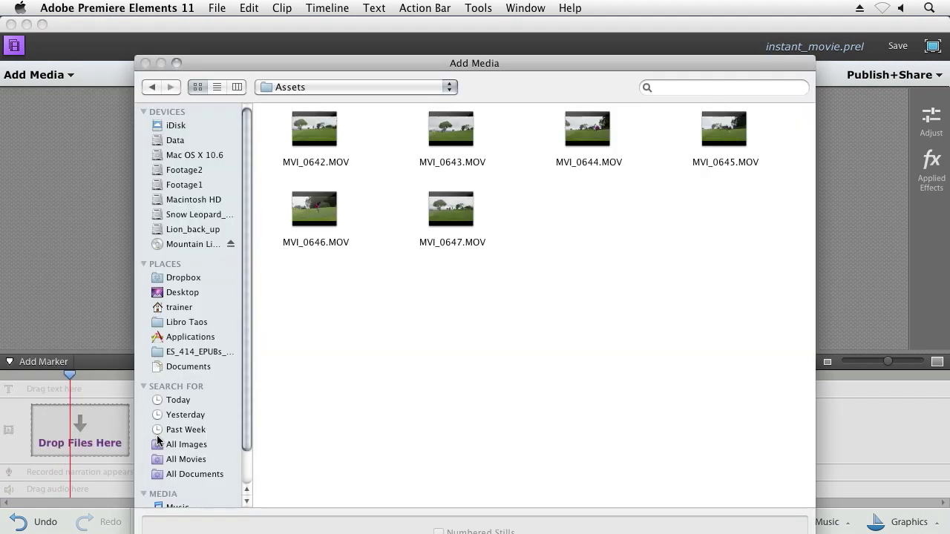
drag(790, 277, 261, 91)
key(Return)
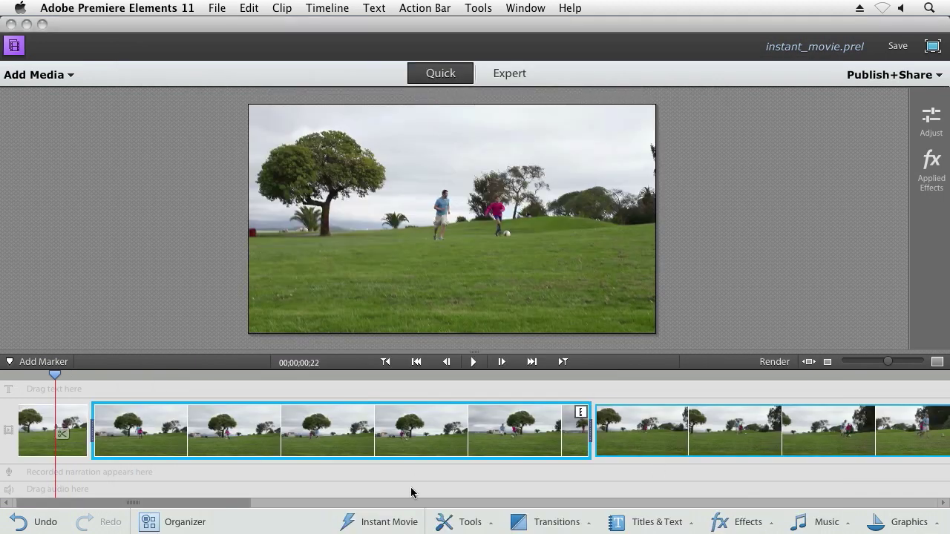
Create an Extreme Sports InstantMovie with the opening title Soccer Time and apply it
click(385, 523)
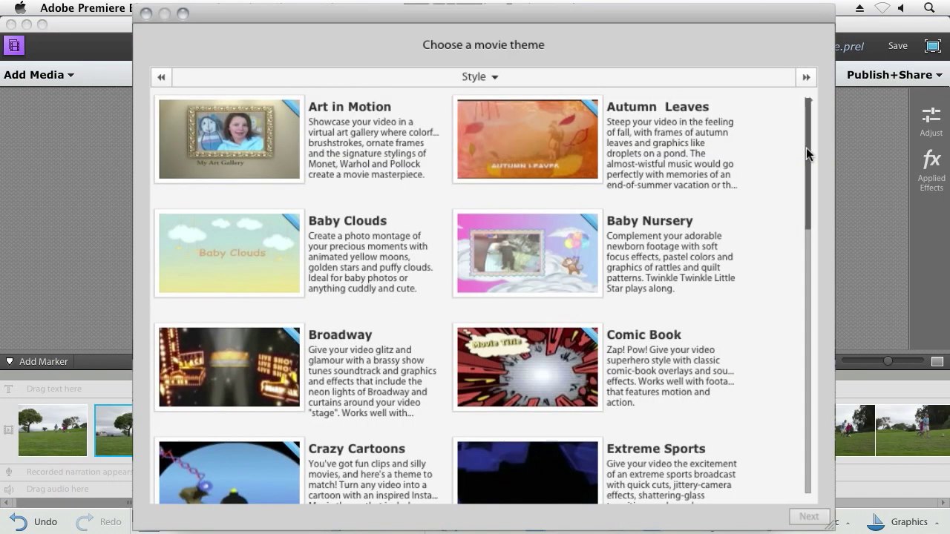
drag(806, 148, 800, 225)
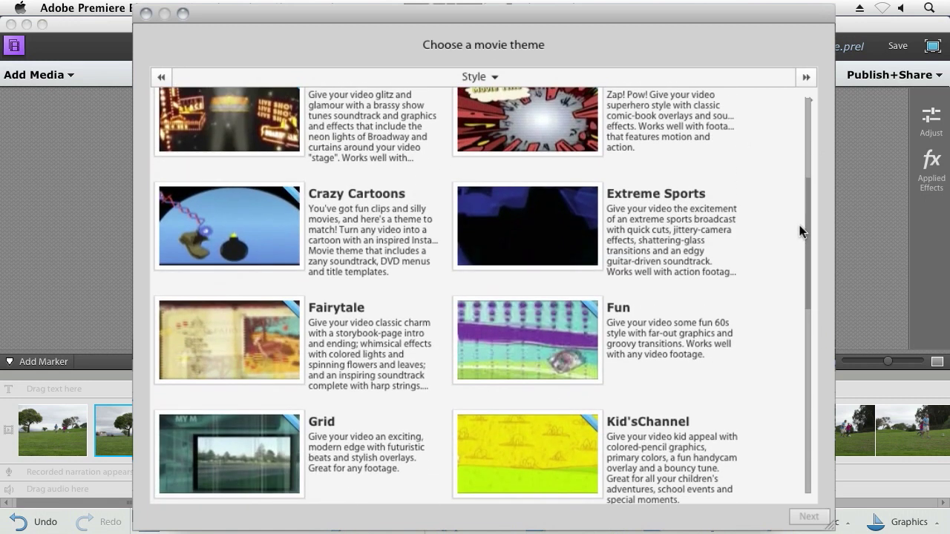
click(590, 217)
click(809, 517)
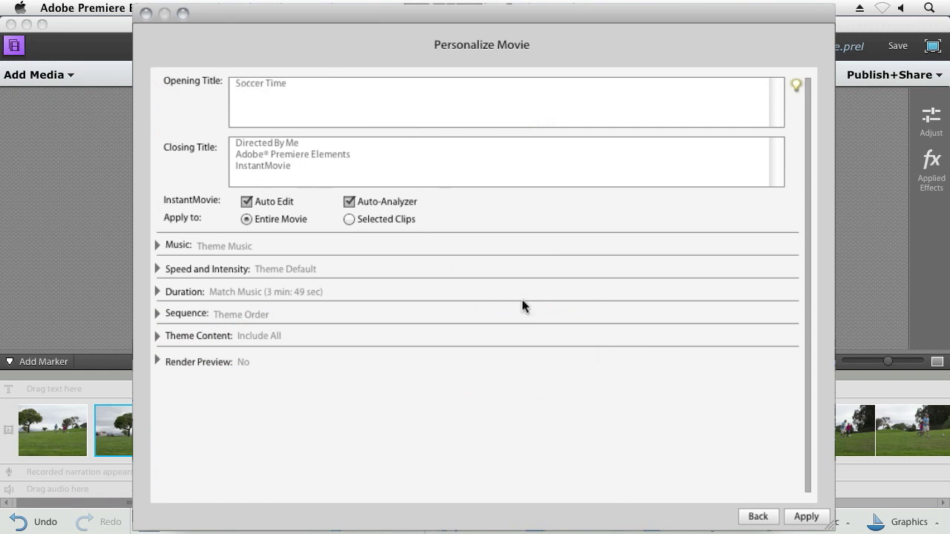
click(807, 519)
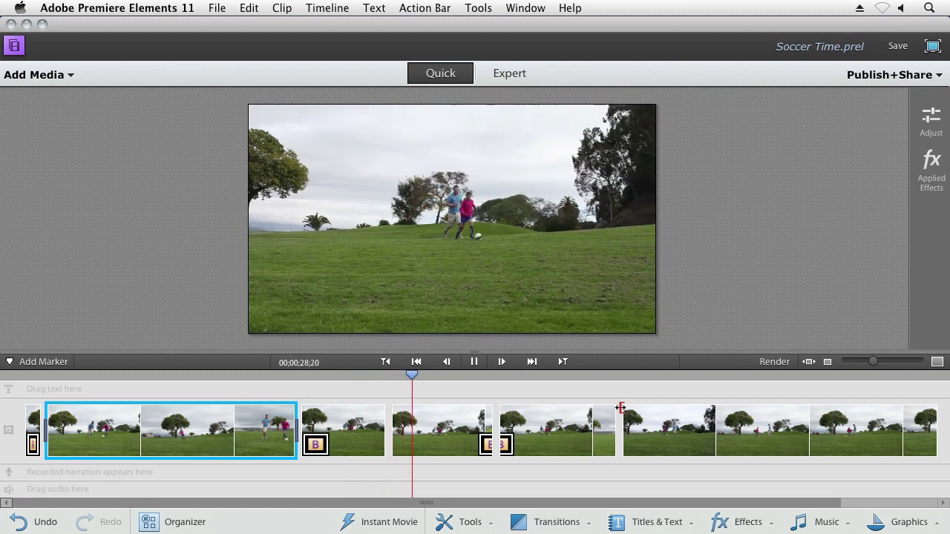
Select the last timeline clip and turn on Smart Trim from the Tools list
drag(621, 407, 743, 414)
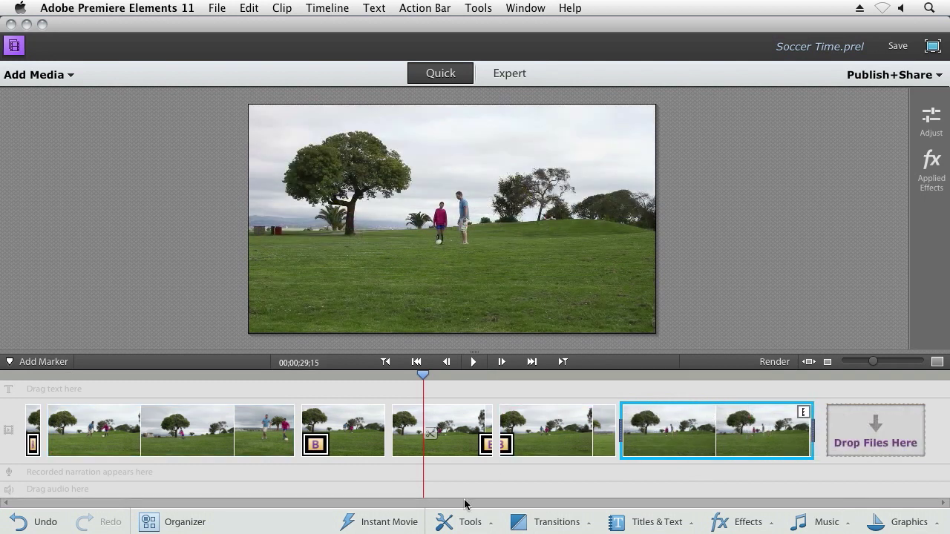
click(459, 524)
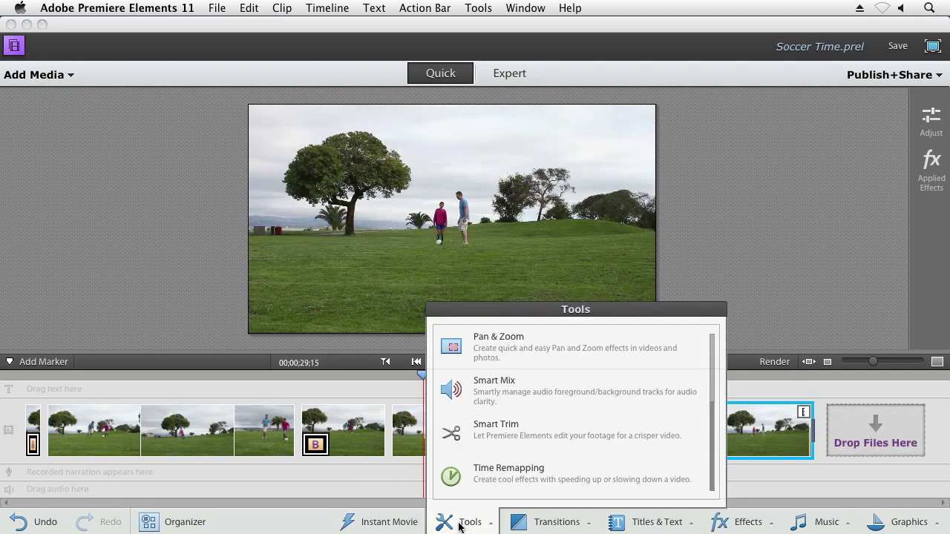
click(520, 429)
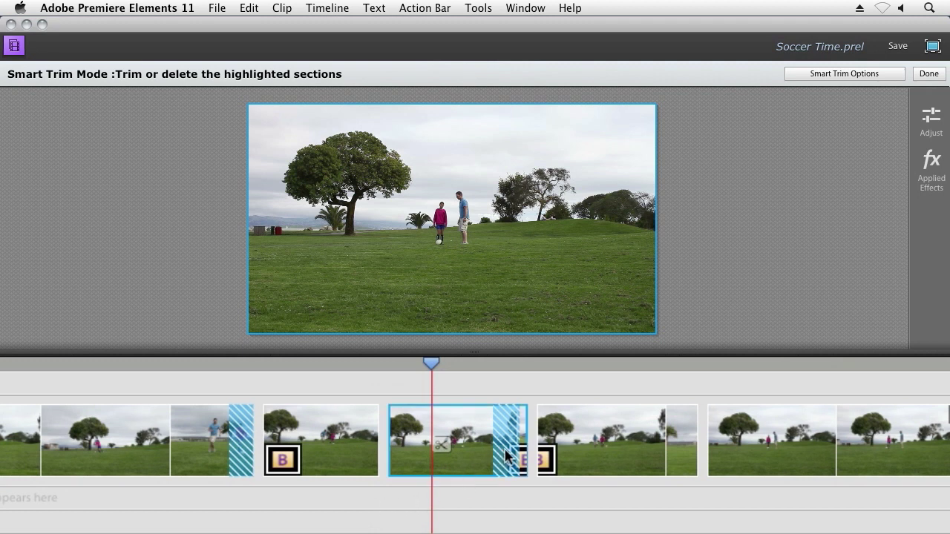
Trim away the first clip's flagged blurry, shaky, too-dark section and play back the movie
mouse_move(506, 454)
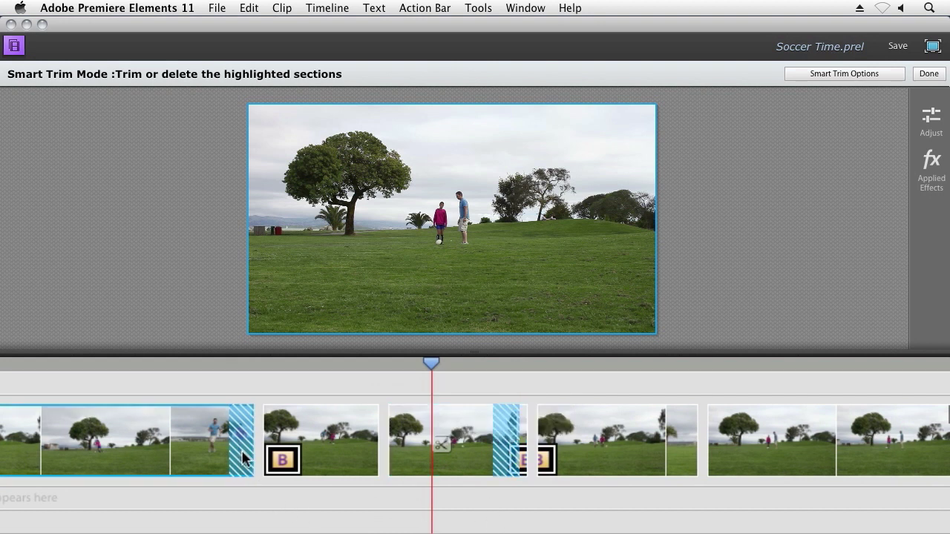
mouse_move(243, 458)
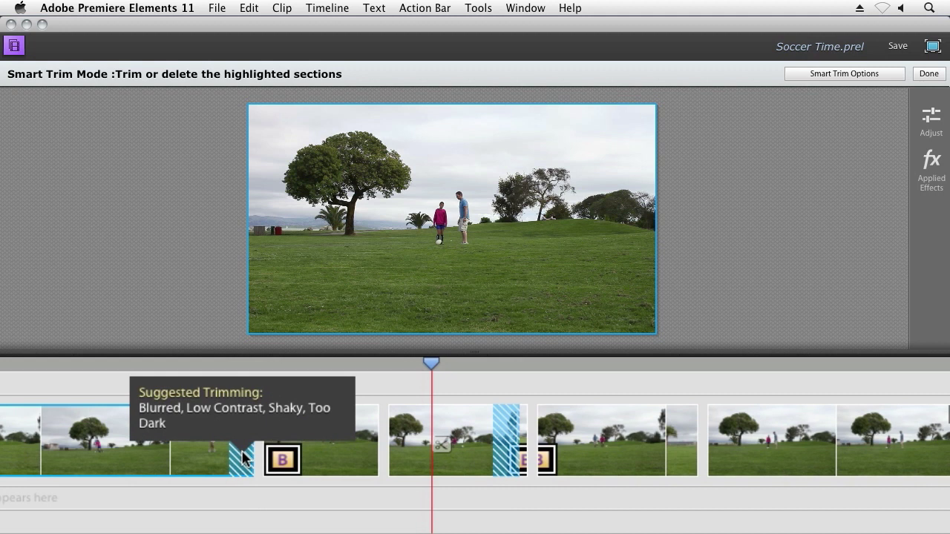
click(243, 458)
right_click(238, 432)
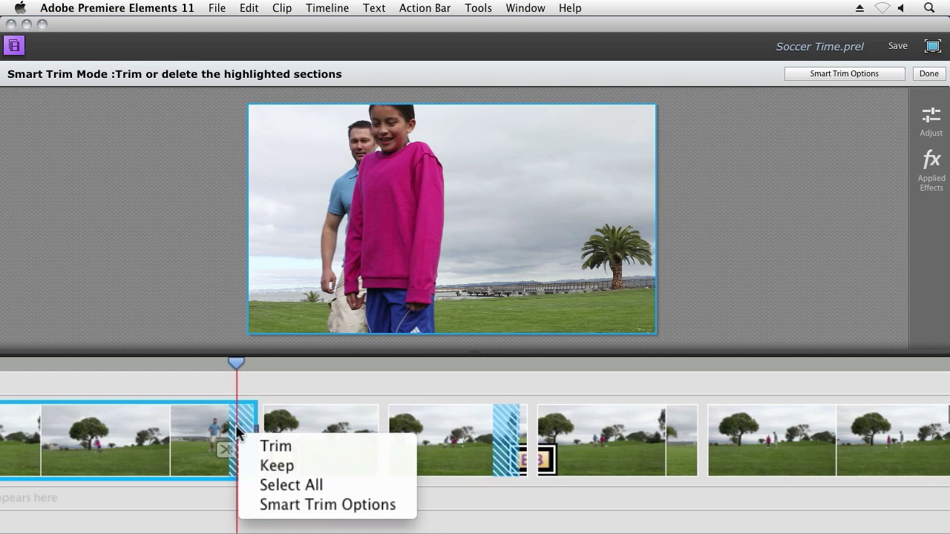
click(275, 446)
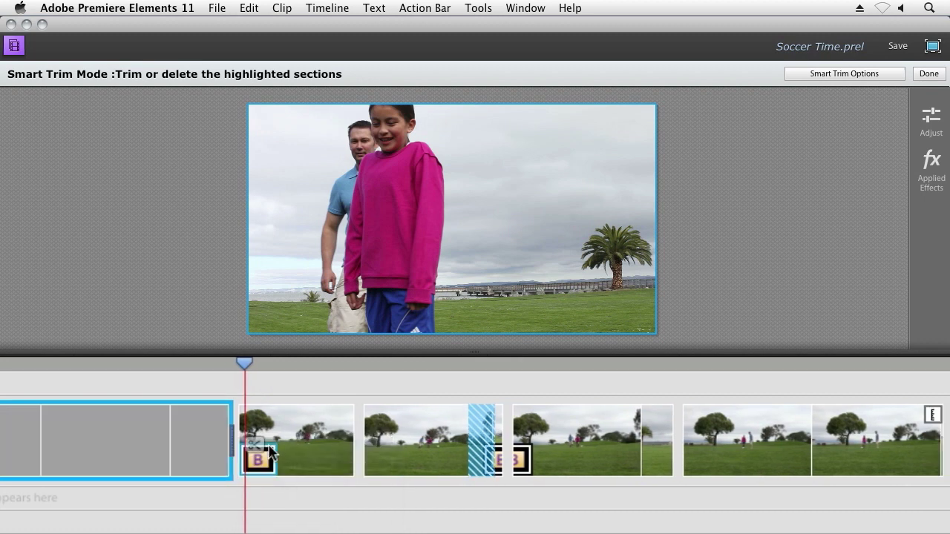
key(space)
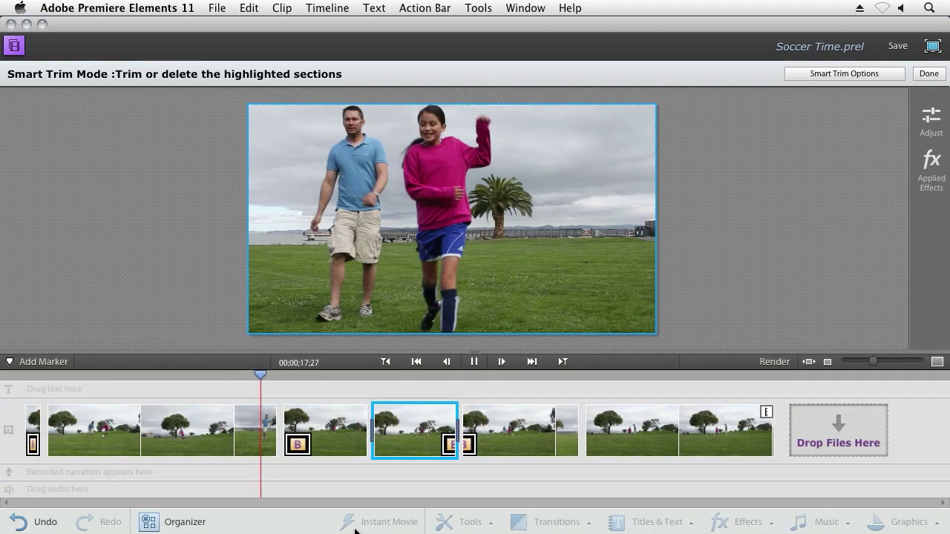